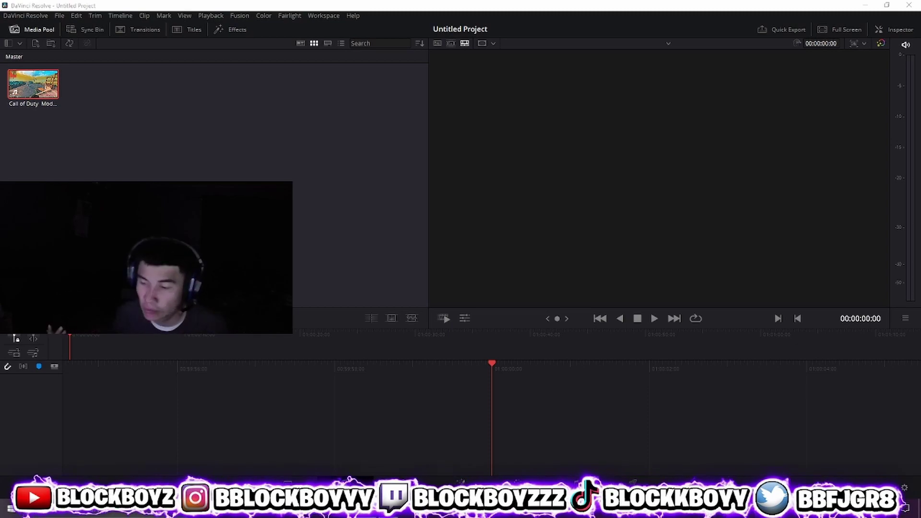
Step: Place the gameplay clip on a new timeline, then blade-cut and ripple-delete its unwanted opening
left_click_drag(34, 84, 137, 346)
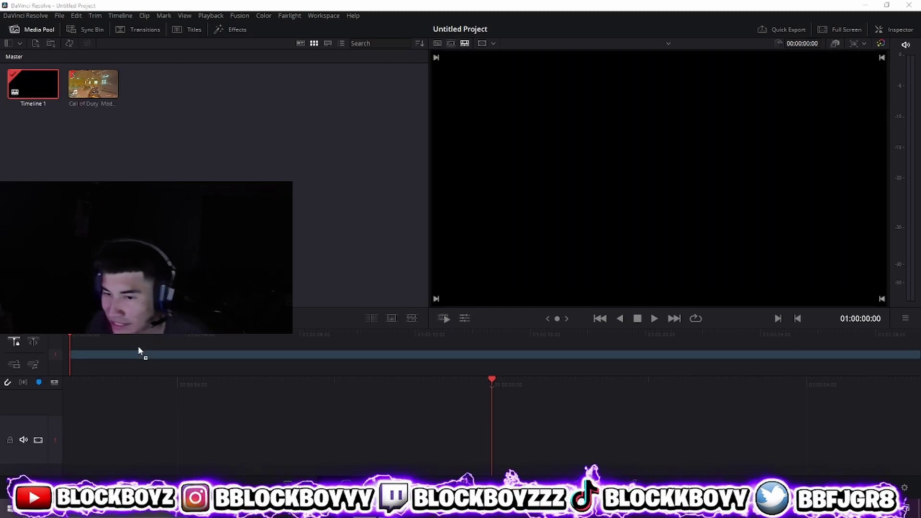
key("shift+4")
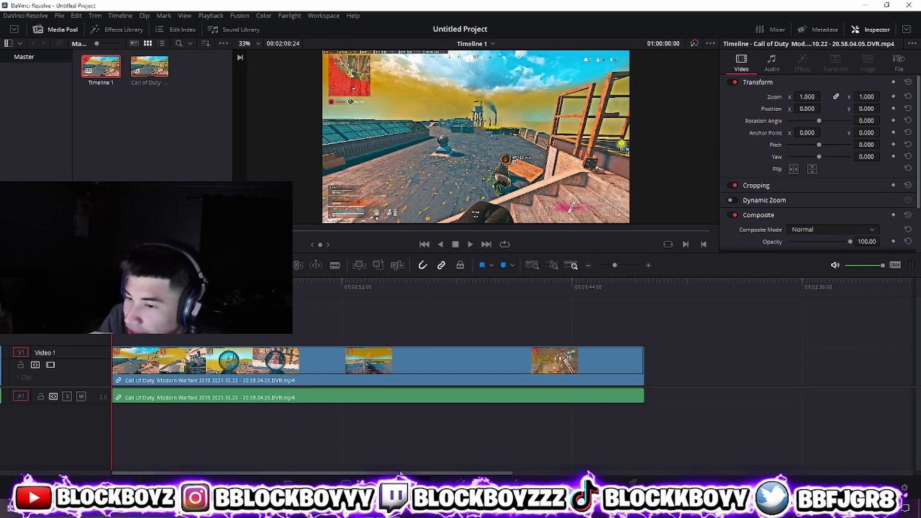
left_click(336, 265)
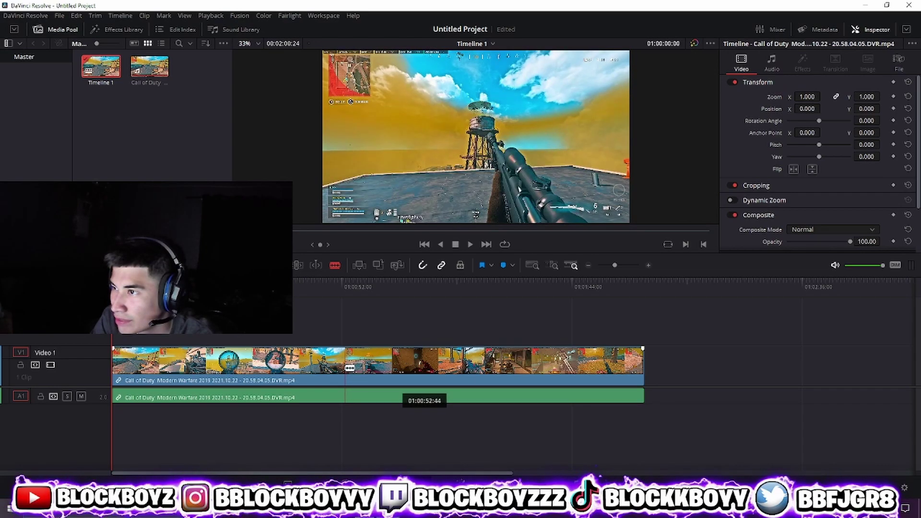
left_click(339, 368)
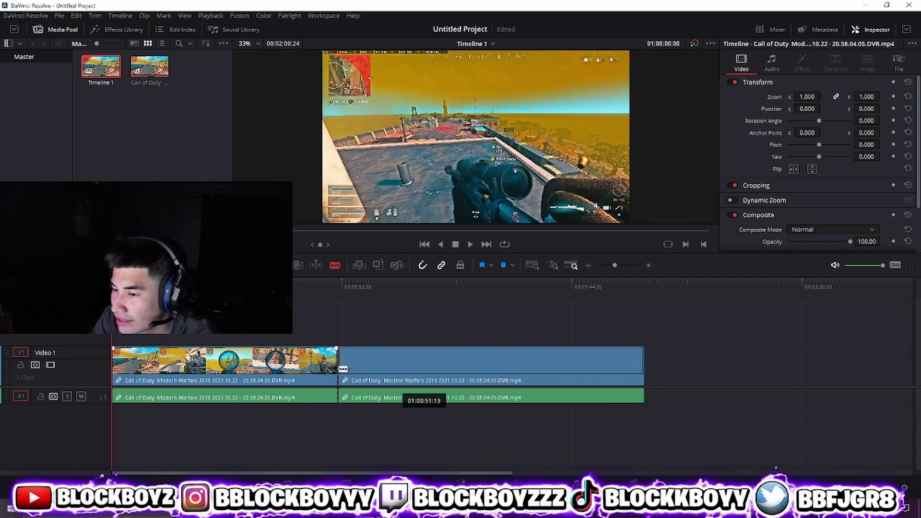
right_click(312, 365)
left_click(339, 109)
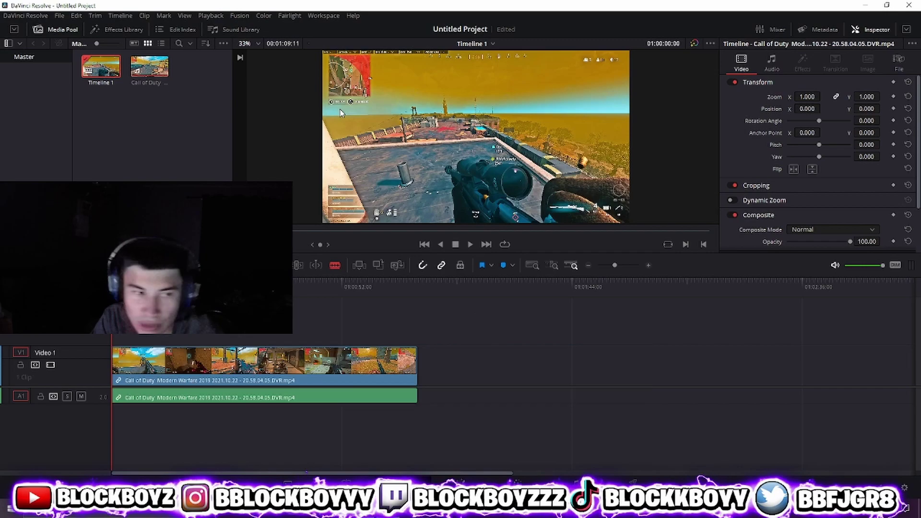
Step: Split the clip at 01:00:13:07, delete everything after it, and save the project
key("space")
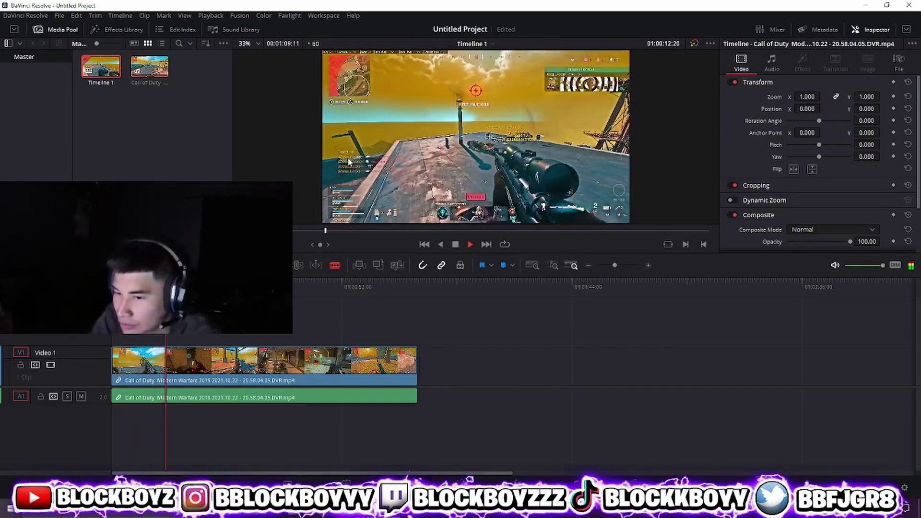
key("space")
key("ctrl+backslash")
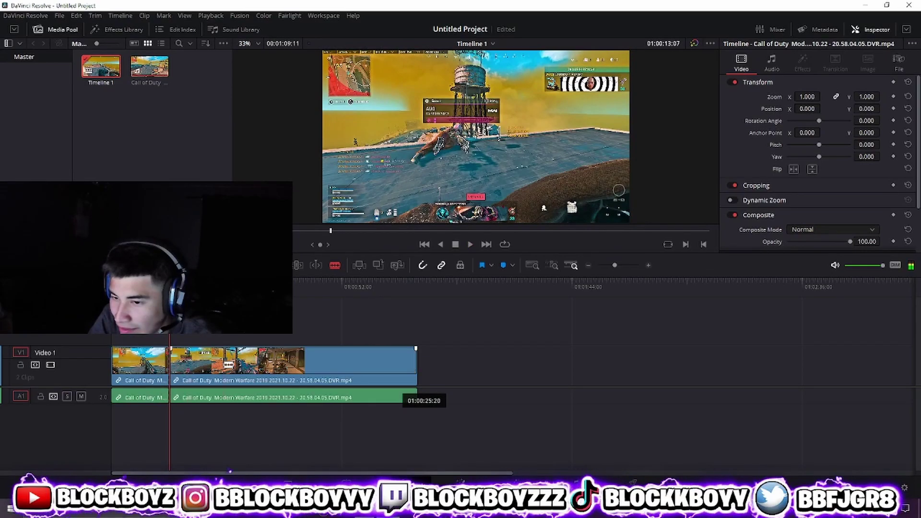
right_click(224, 360)
left_click(264, 103)
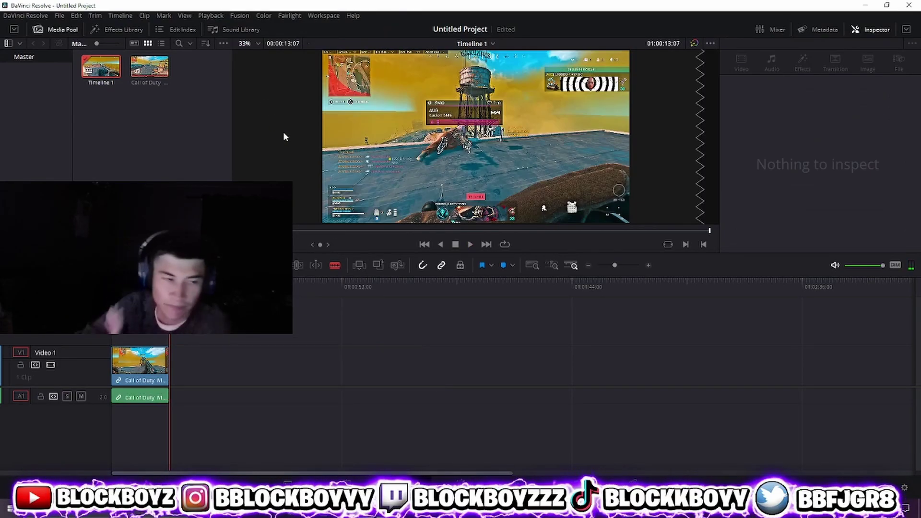
key("ctrl+s")
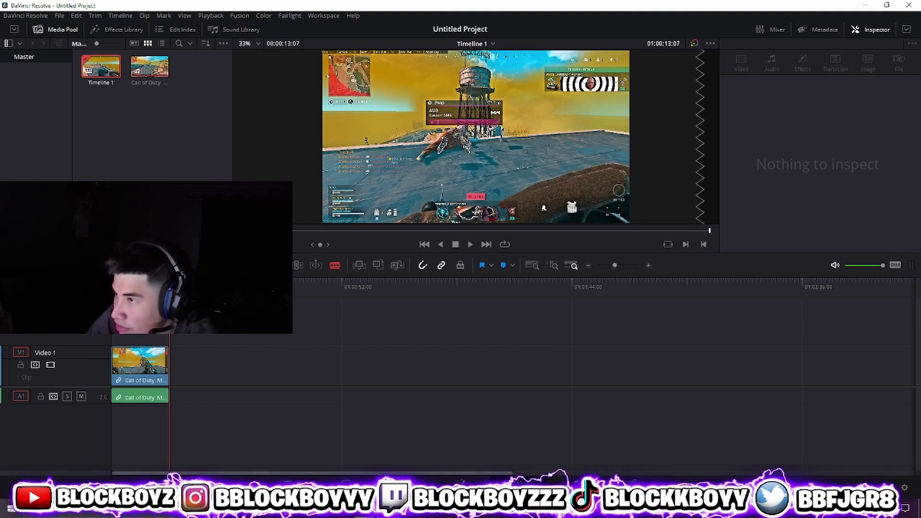
key("shift+6")
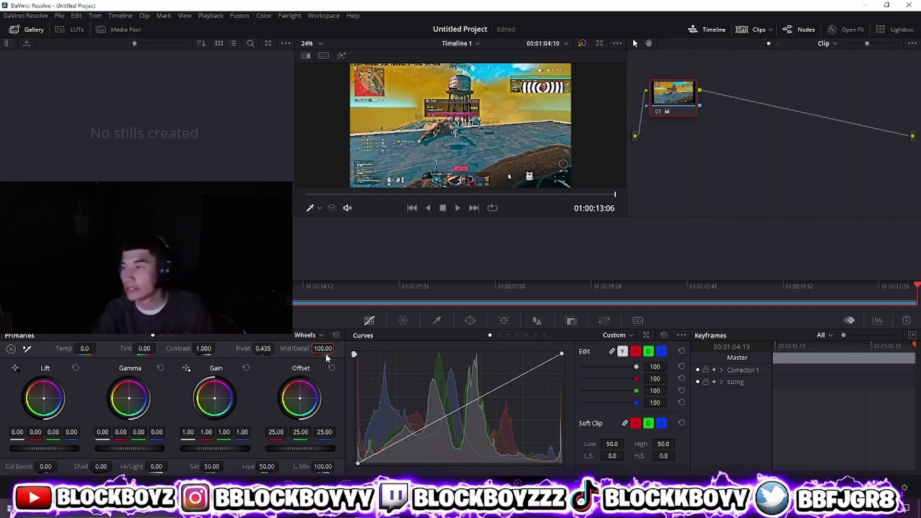
Step: Switch from the Color page through the Cut page back to the Edit page
key("shift+3")
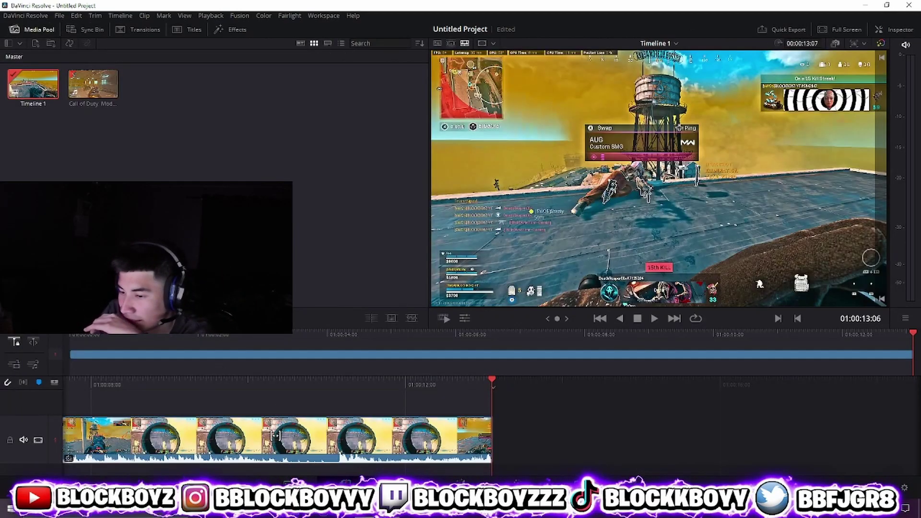
key("shift+4")
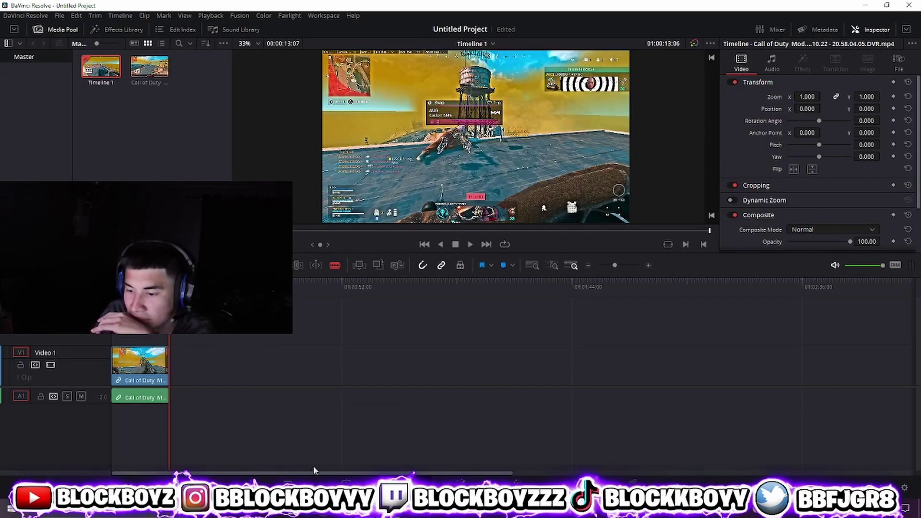
Step: Set the timeline resolution in Project Settings to 1080 x 1920 and save
left_click(59, 15)
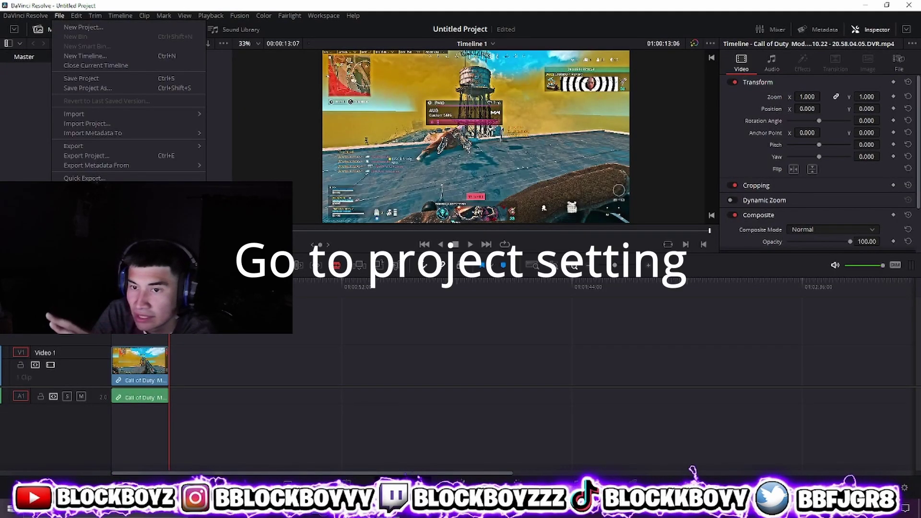
left_click(86, 159)
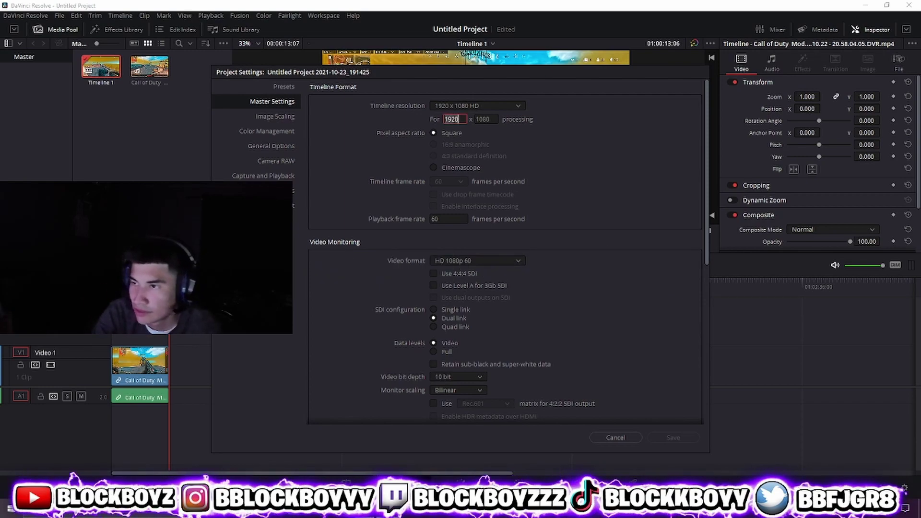
key("BackSpace")
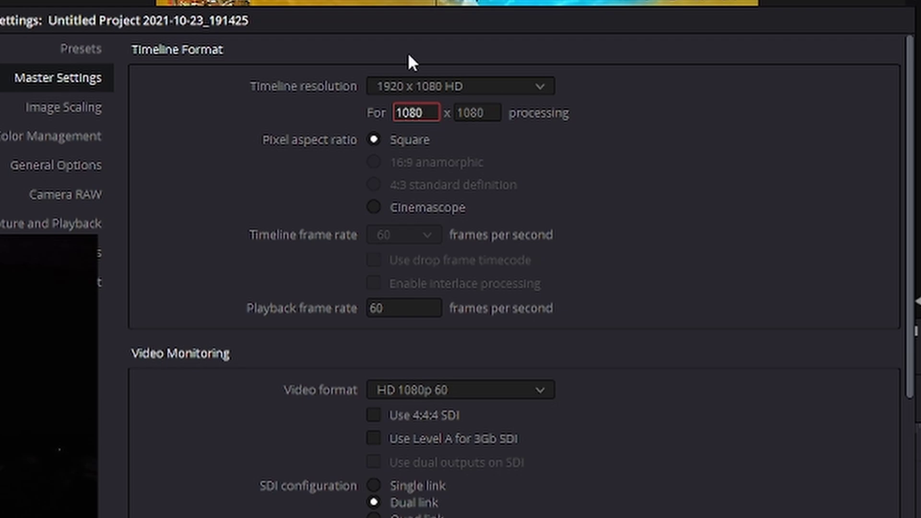
key("Tab")
type("1920")
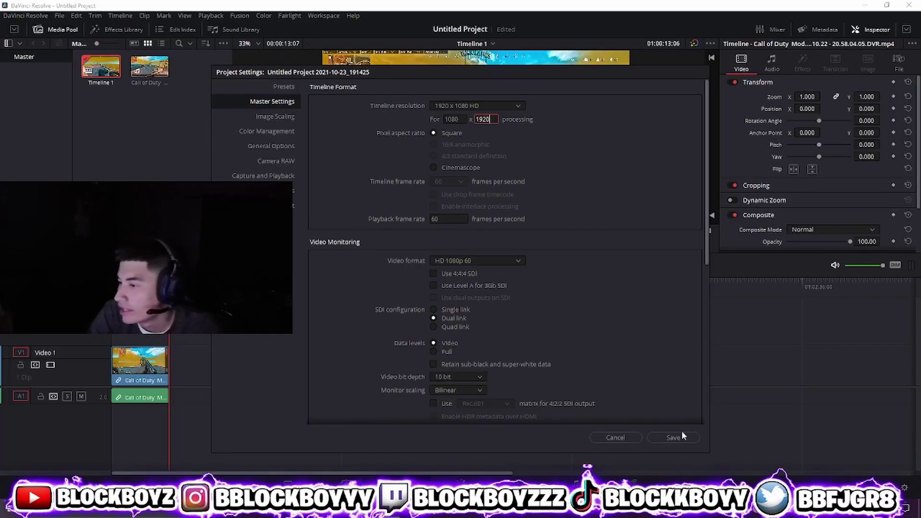
left_click(676, 434)
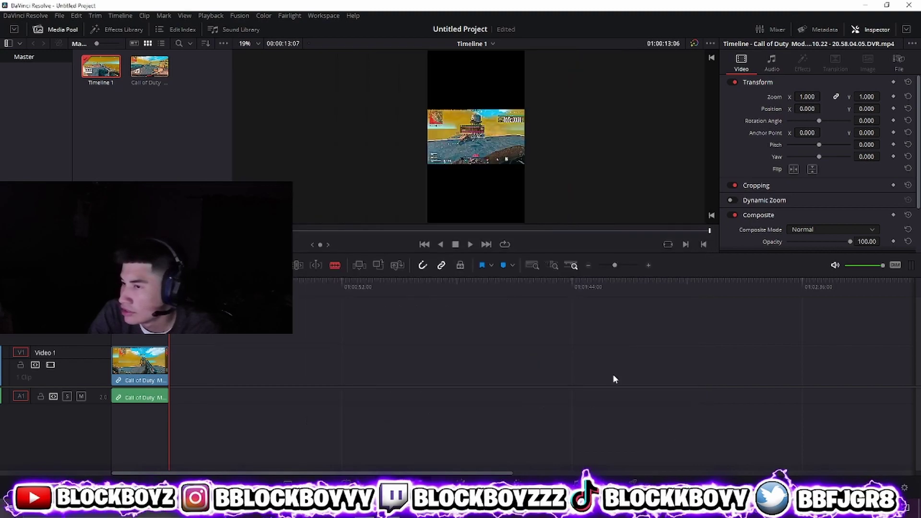
Step: In Selection mode, Alt-drag the V1 gameplay clip up to duplicate it onto a new V2 track
key("a")
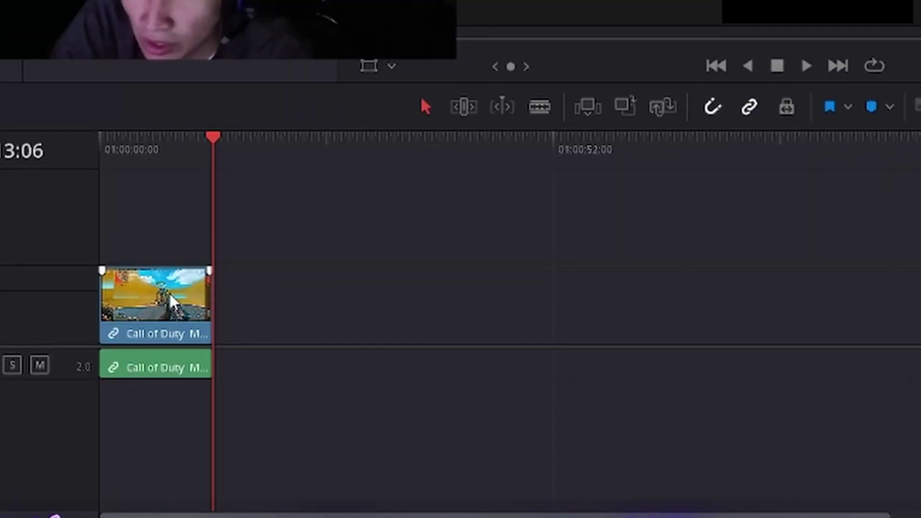
left_click_drag(149, 363, 140, 321)
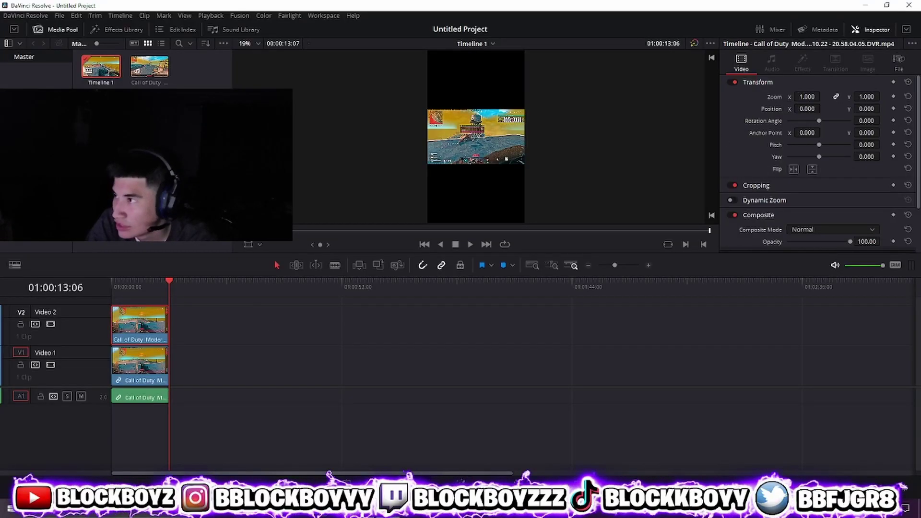
Step: Set the top V2 clip's Inspector zoom to 2.0
left_click(804, 93)
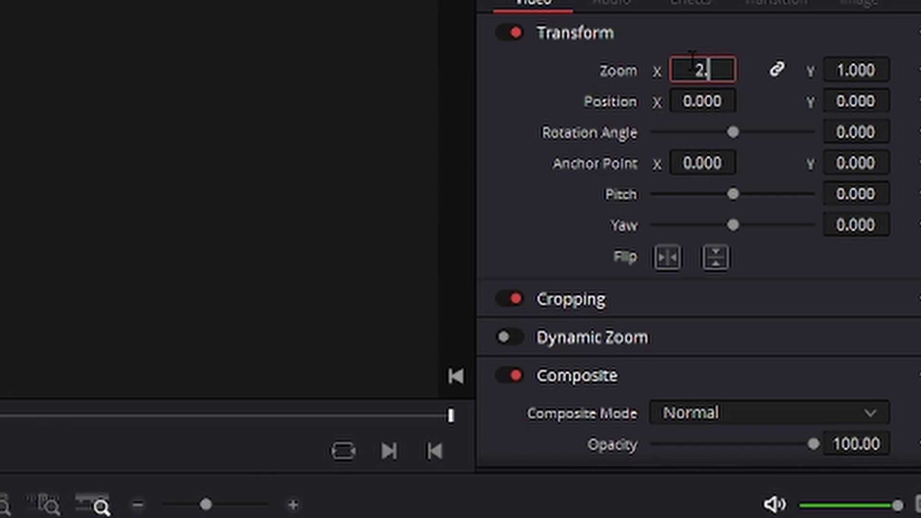
type("2.0")
key("Return")
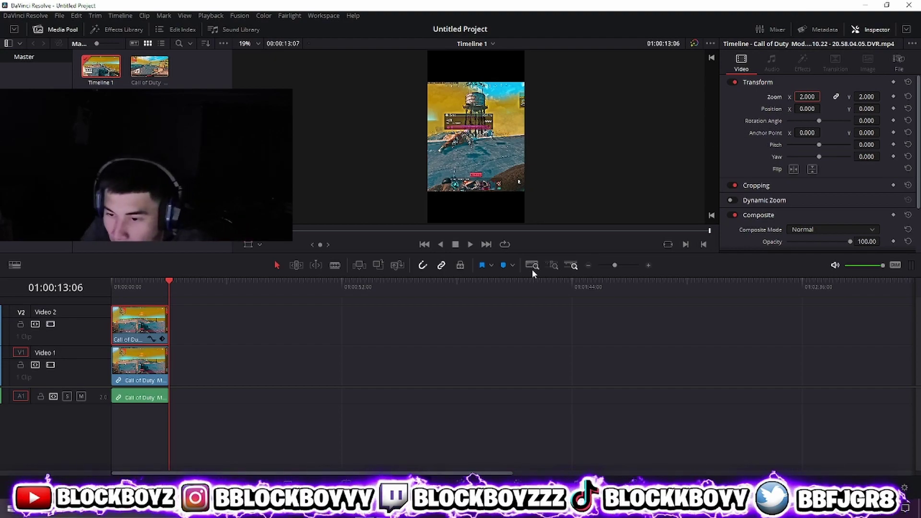
Step: Set the lower V1 copy's zoom to 3.150, then return to the full timeline
double_click(161, 365)
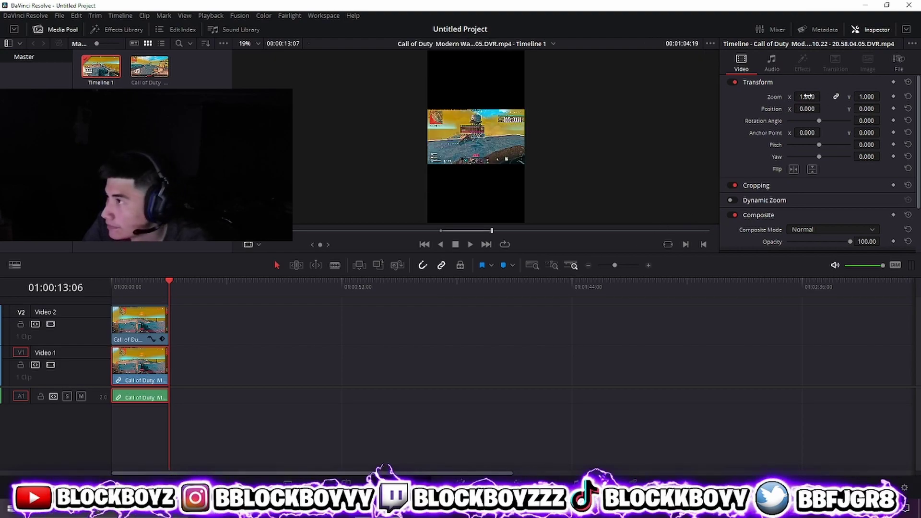
key("BackSpace")
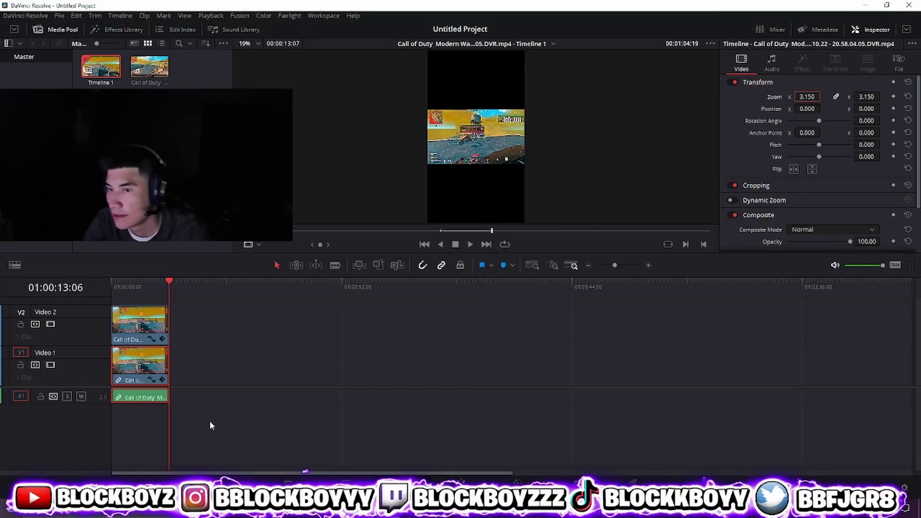
left_click(140, 366)
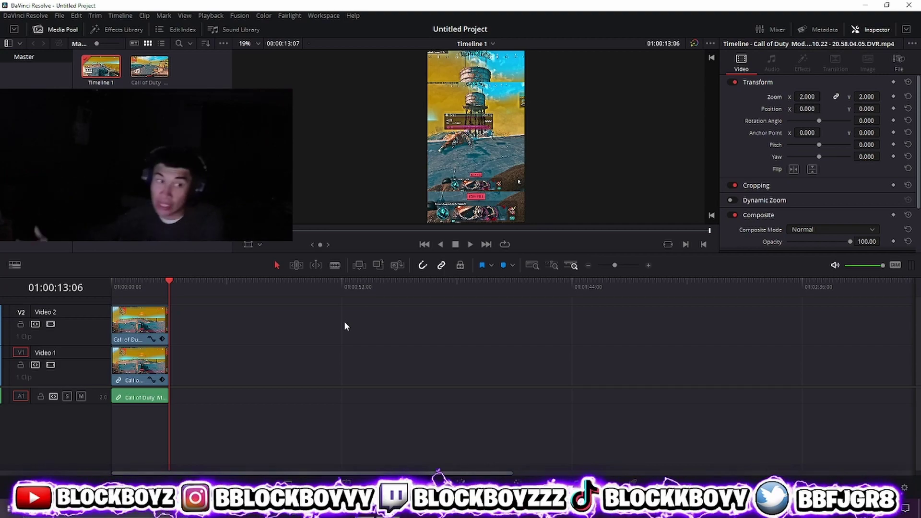
Step: Apply Gaussian Blur to the V1 clip at strength 1.000 and play back from the start
left_click(95, 32)
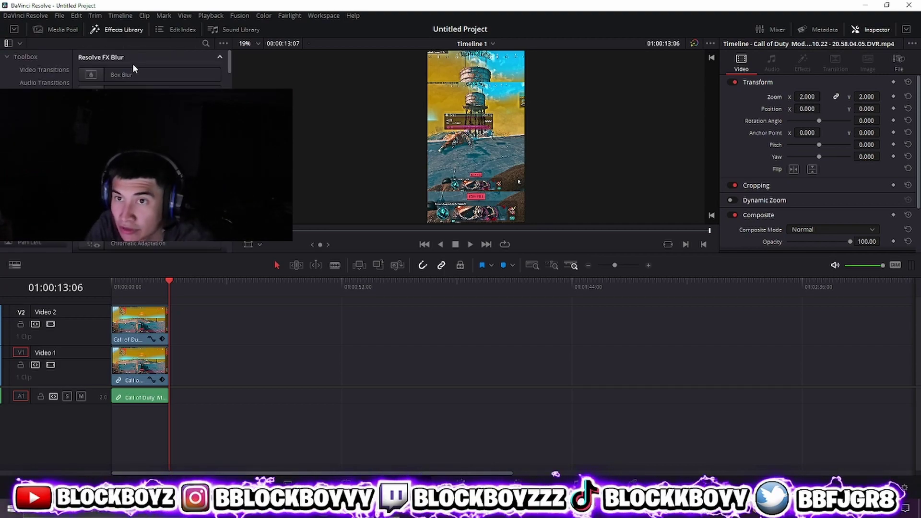
left_click_drag(168, 372, 137, 371)
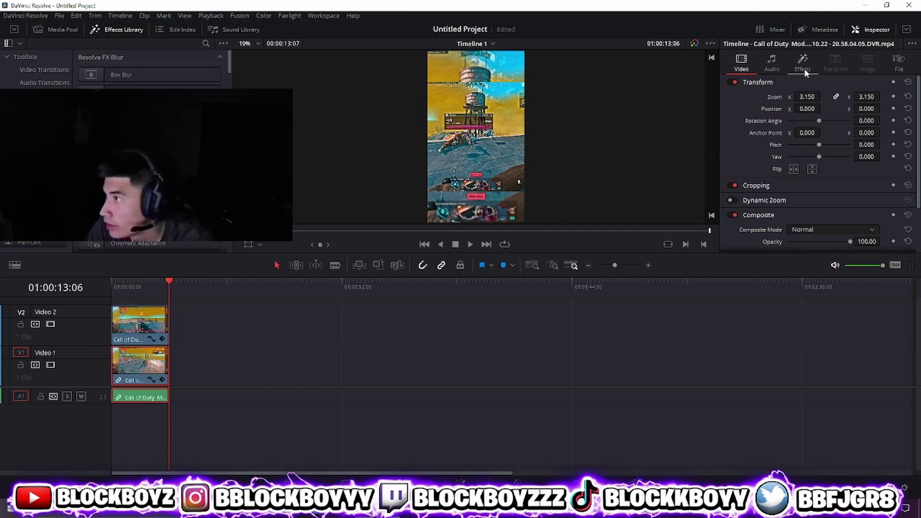
key("q")
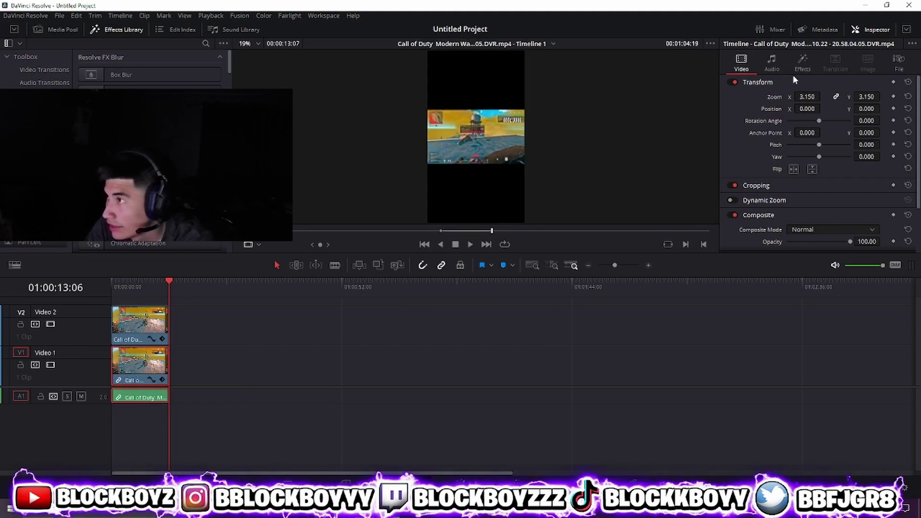
left_click(147, 363)
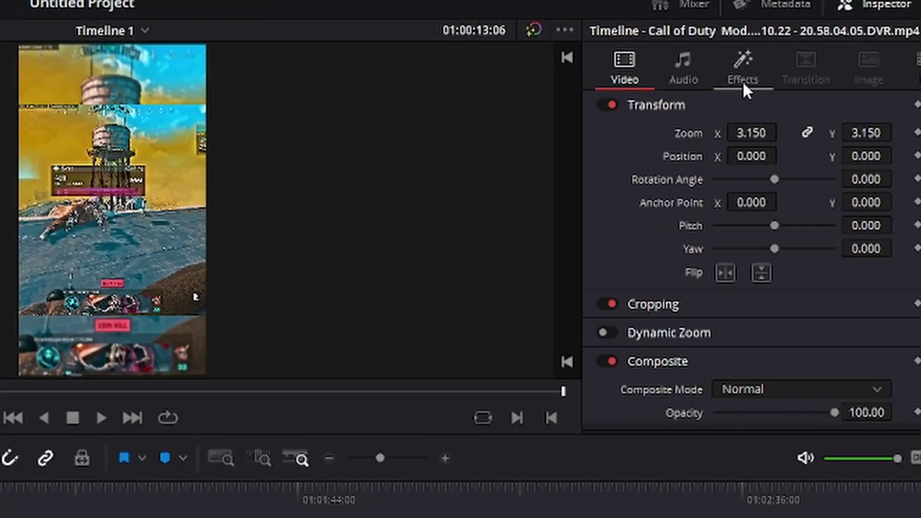
left_click(804, 72)
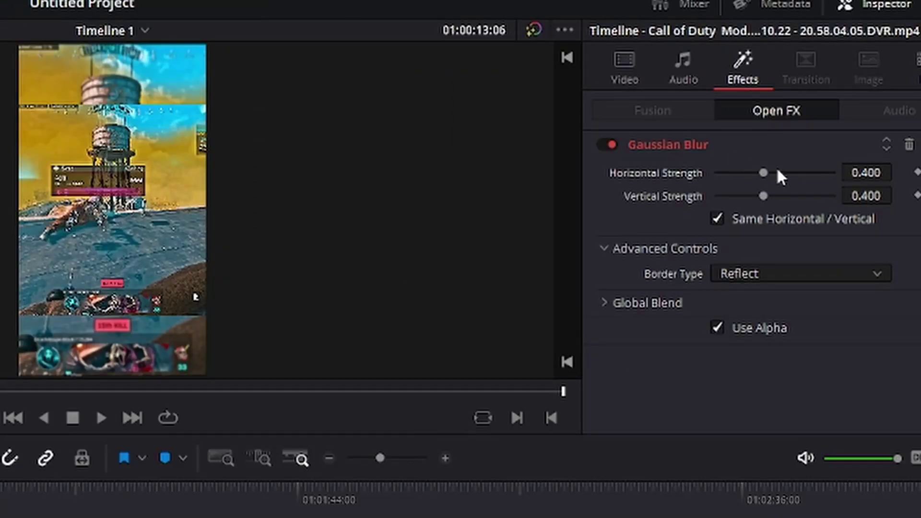
left_click_drag(766, 176, 900, 181)
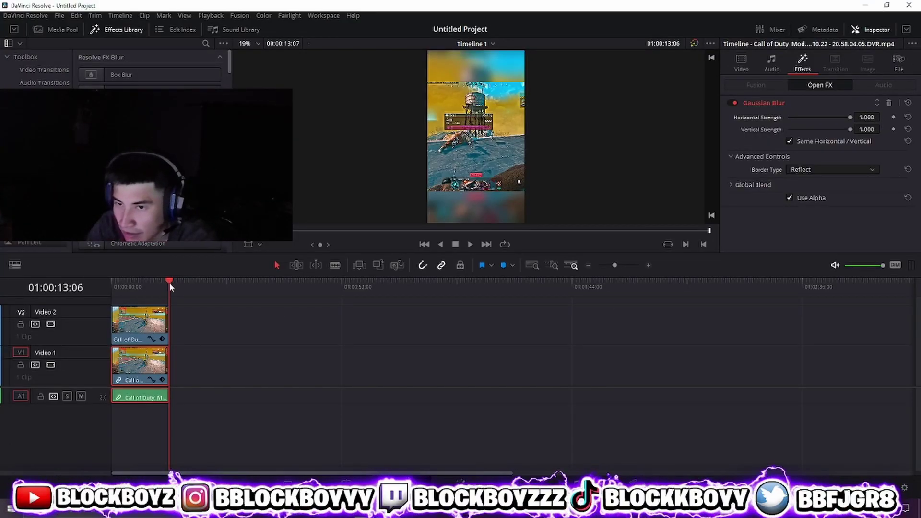
left_click_drag(169, 283, 114, 283)
key("space")
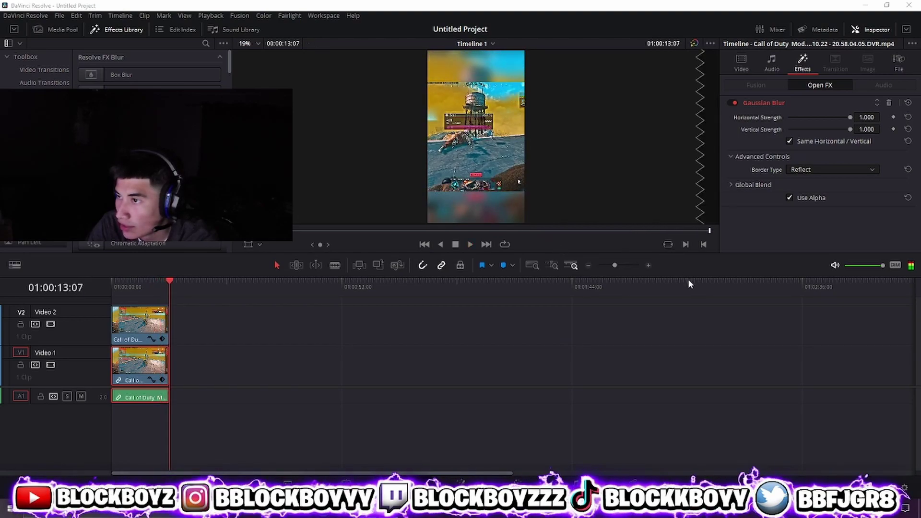
Step: On the Deliver page, choose MP4, restrict quality to 140000 Kb/s, and add to the render queue
left_click(629, 474)
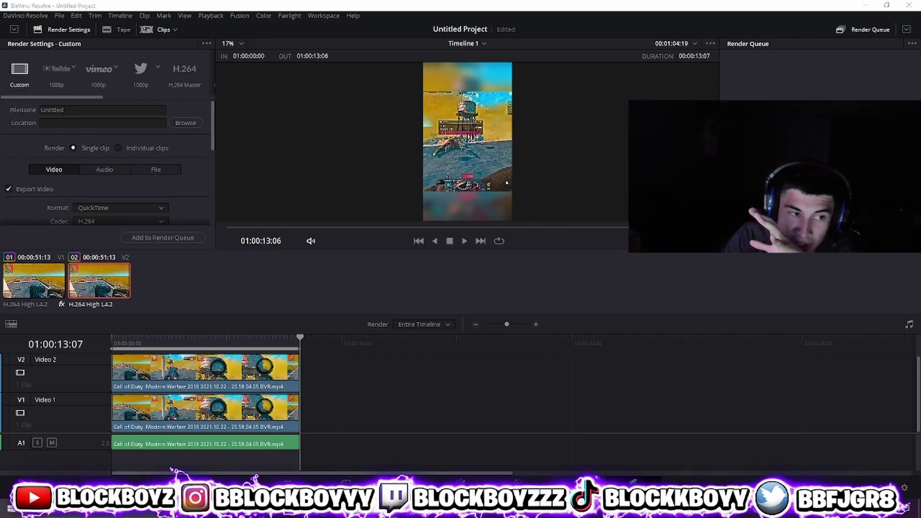
left_click(140, 206)
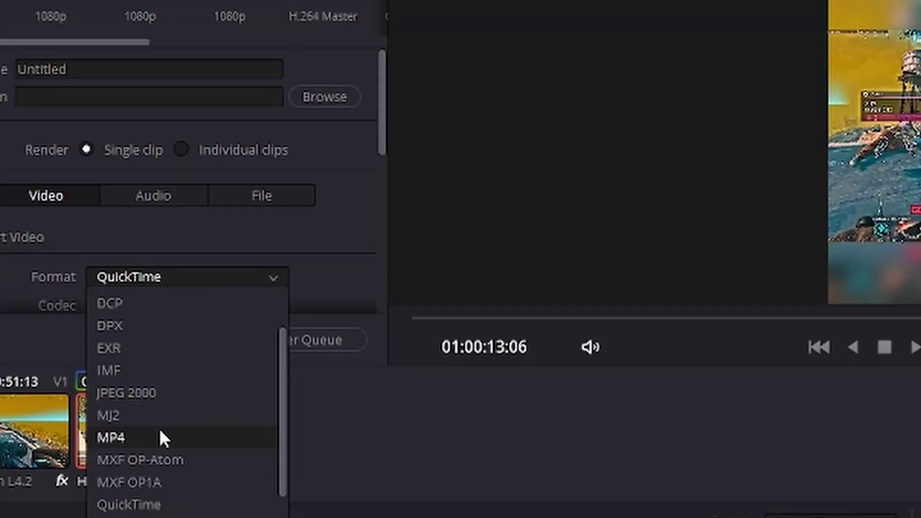
left_click(109, 283)
scroll(180, 194, "down", 5)
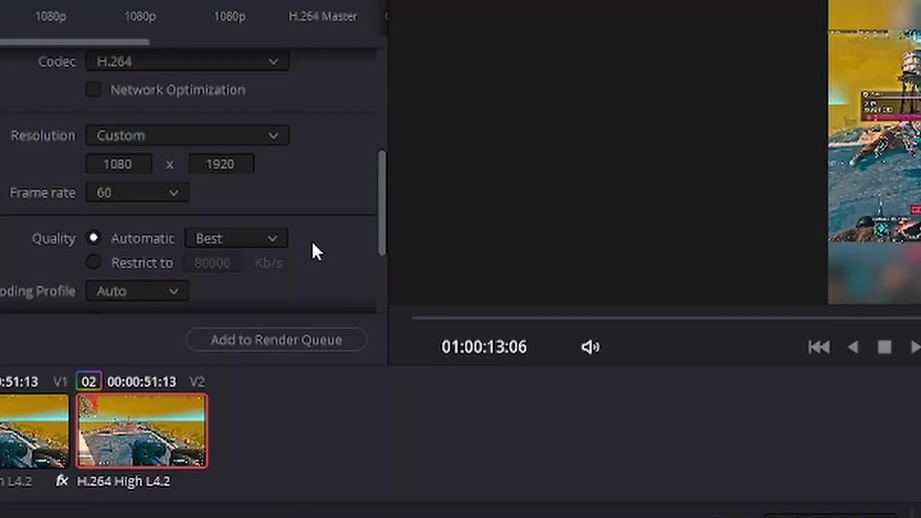
left_click(92, 265)
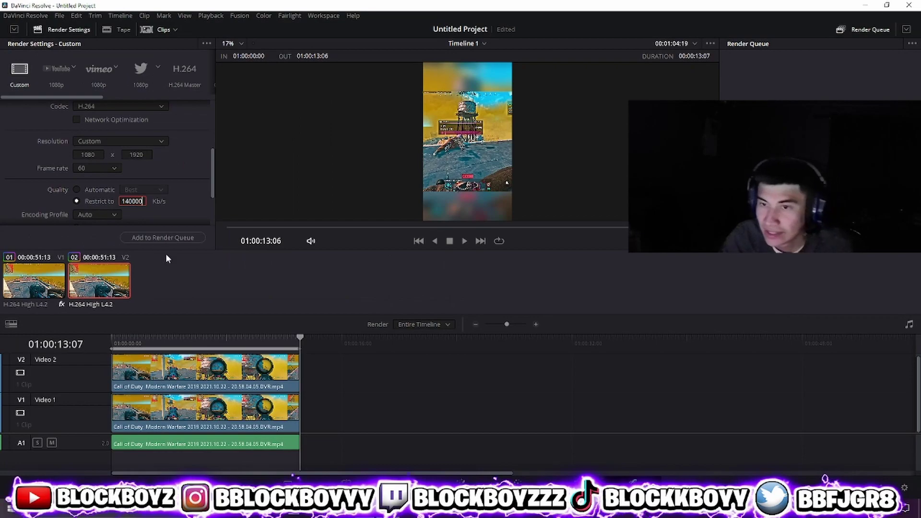
left_click(166, 238)
scroll(288, 144, "down", 10)
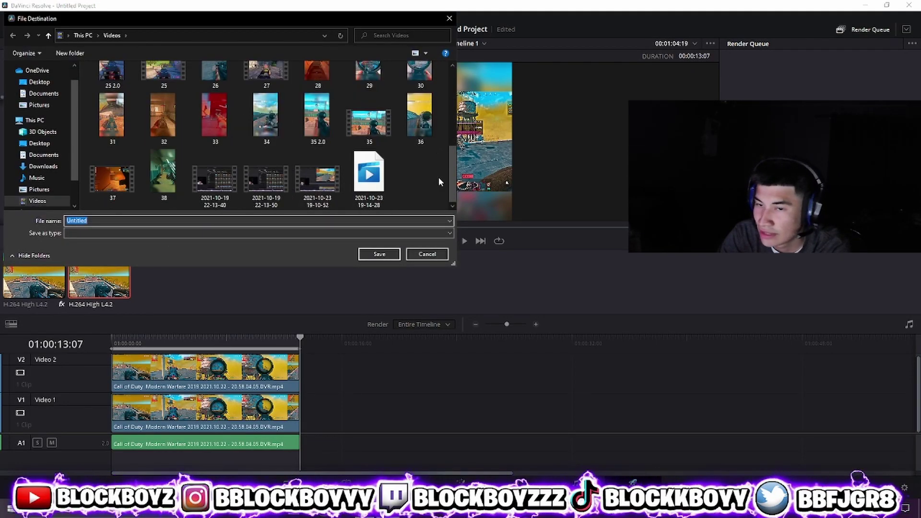
Step: Name the output file 39 in Videos and confirm to queue the render job
key("BackSpace")
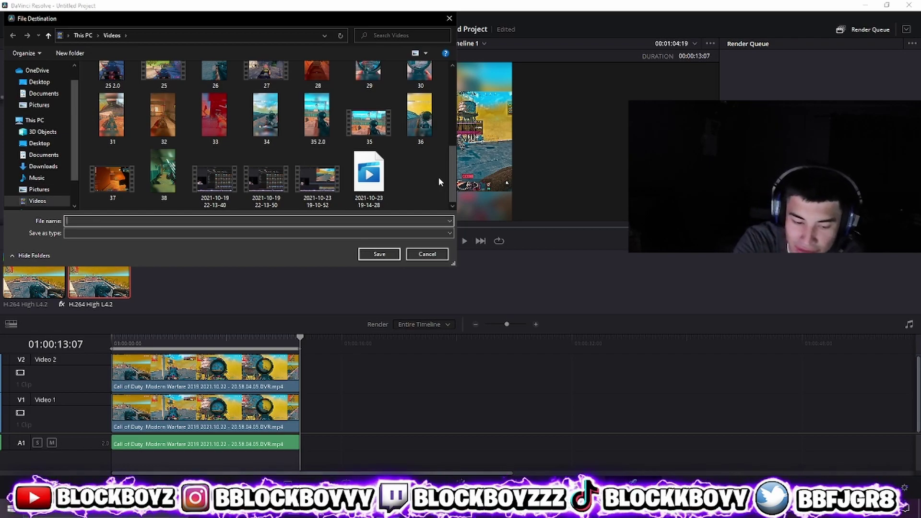
type("39")
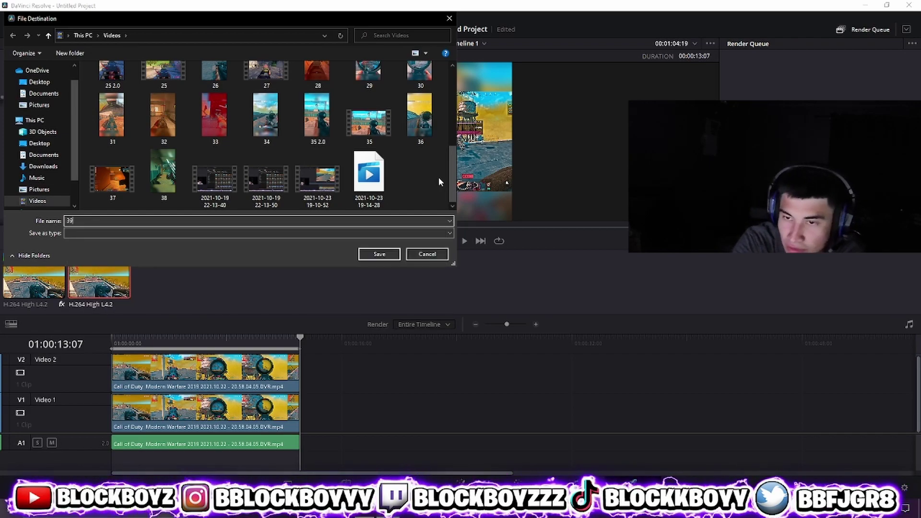
key("Return")
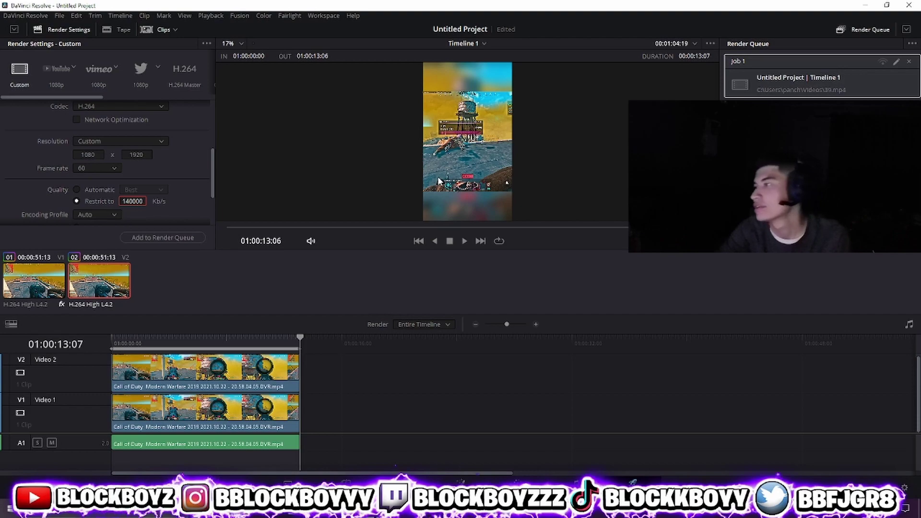